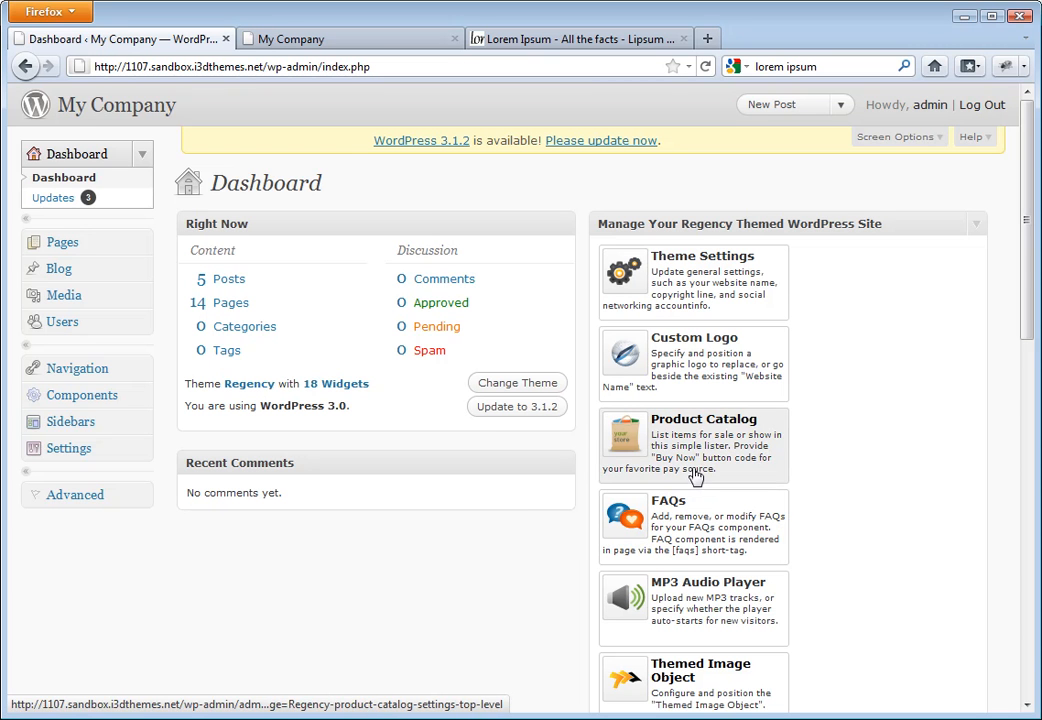
- Add a catalog product using the red library image, named "My Product", priced $39.44, with the description "This is my product"
{"action": "left_click", "coordinate": [623, 463]}
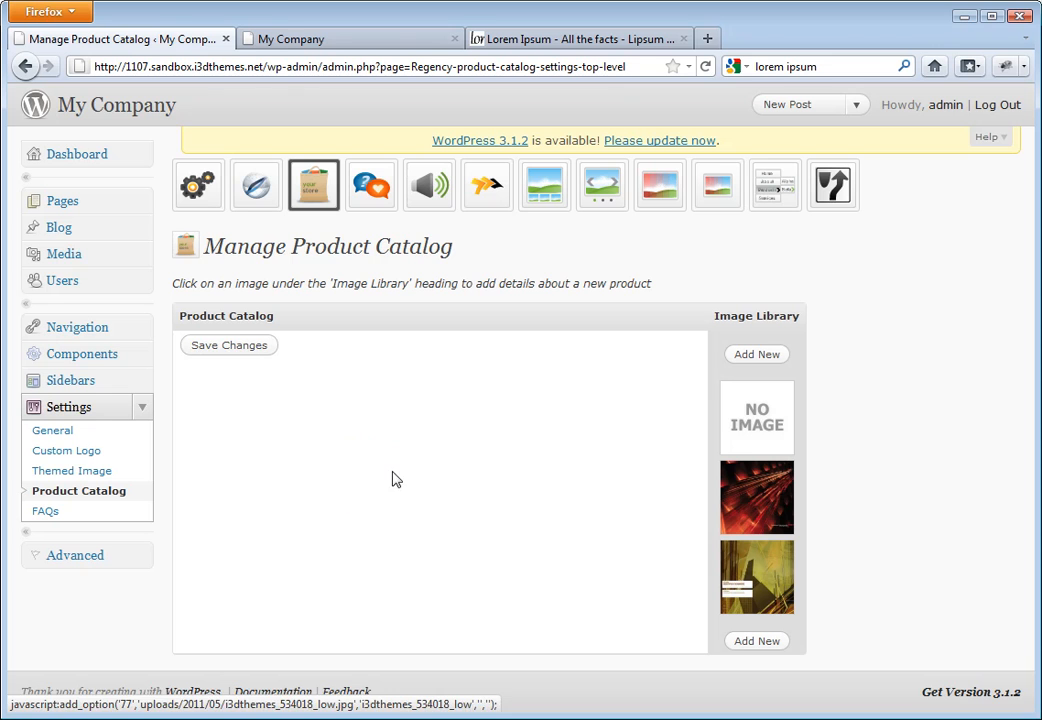
{"action": "left_click", "coordinate": [772, 498]}
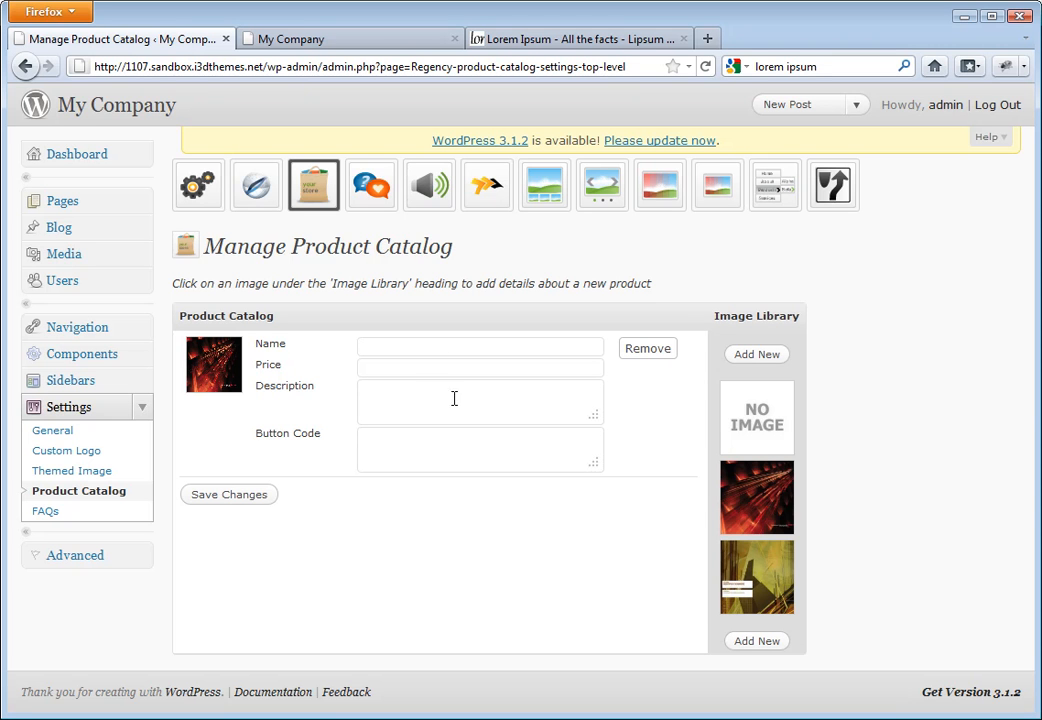
{"action": "left_click", "coordinate": [424, 349]}
{"action": "type", "text": "My Product"}
{"action": "left_click", "coordinate": [416, 365]}
{"action": "type", "text": "$39.44"}
{"action": "left_click", "coordinate": [473, 401]}
{"action": "type", "text": "This is my product"}
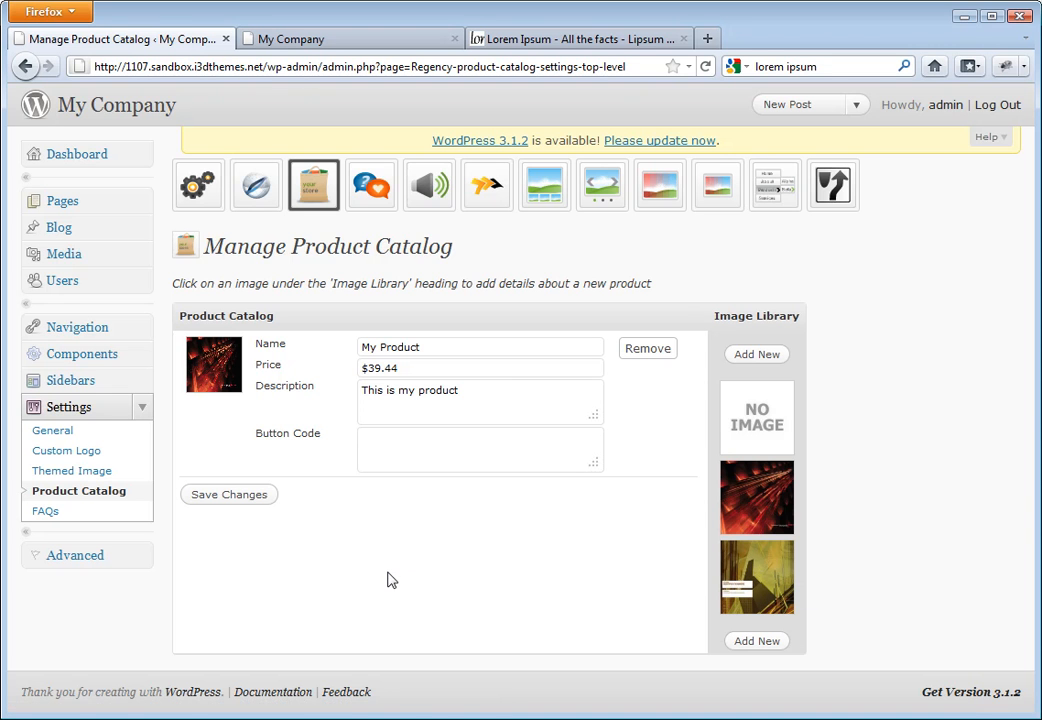
- Add "Second Product" using the yellow-green library image, priced $88.22 with the description "Second Description", and save the catalog
{"action": "left_click", "coordinate": [735, 565]}
{"action": "left_click", "coordinate": [444, 498]}
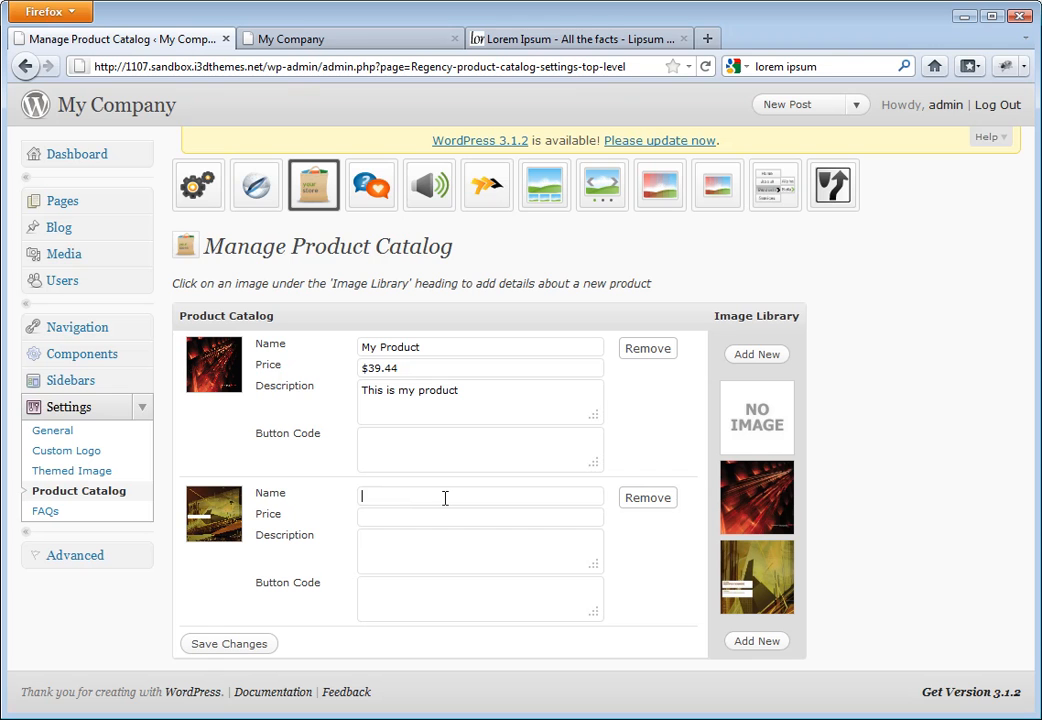
{"action": "type", "text": "Second Produfc"}
{"action": "left_click", "coordinate": [400, 544]}
{"action": "type", "text": "Second Description"}
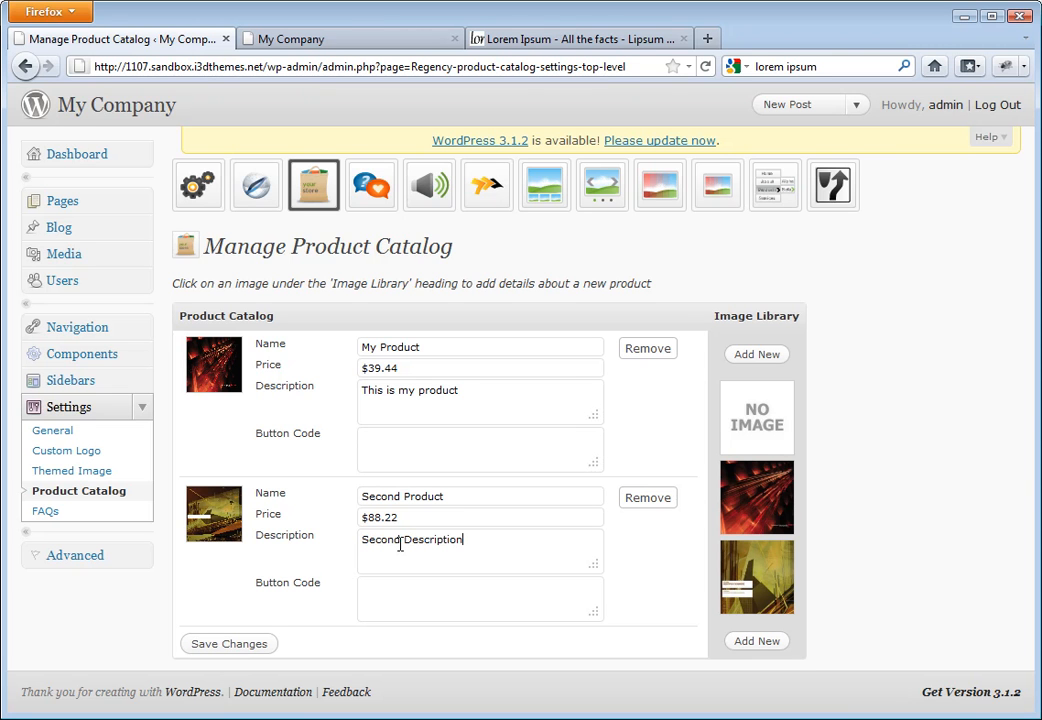
{"action": "left_click", "coordinate": [230, 645]}
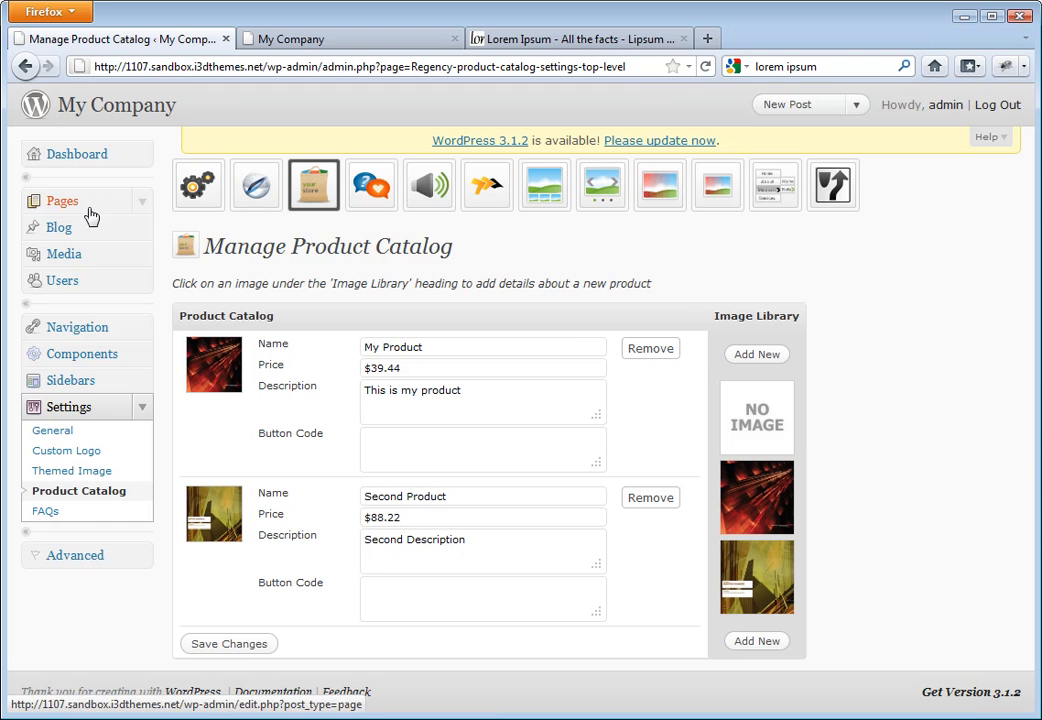
- View the Product Catalog page on the live My Company site
{"action": "right_click", "coordinate": [95, 116]}
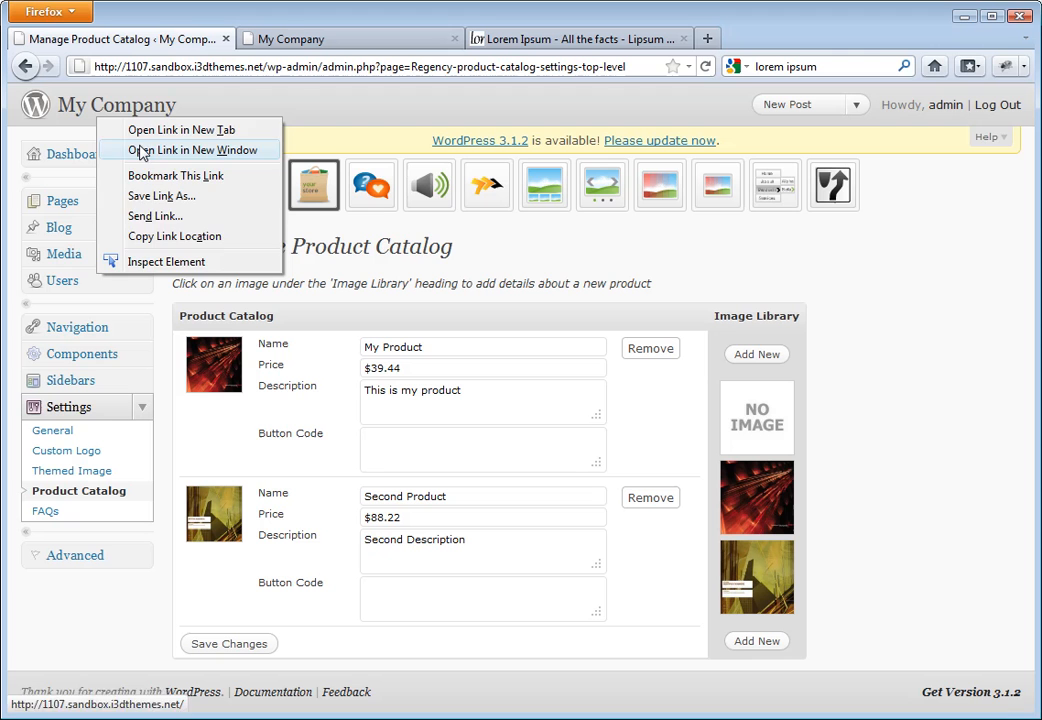
{"action": "left_click", "coordinate": [149, 151]}
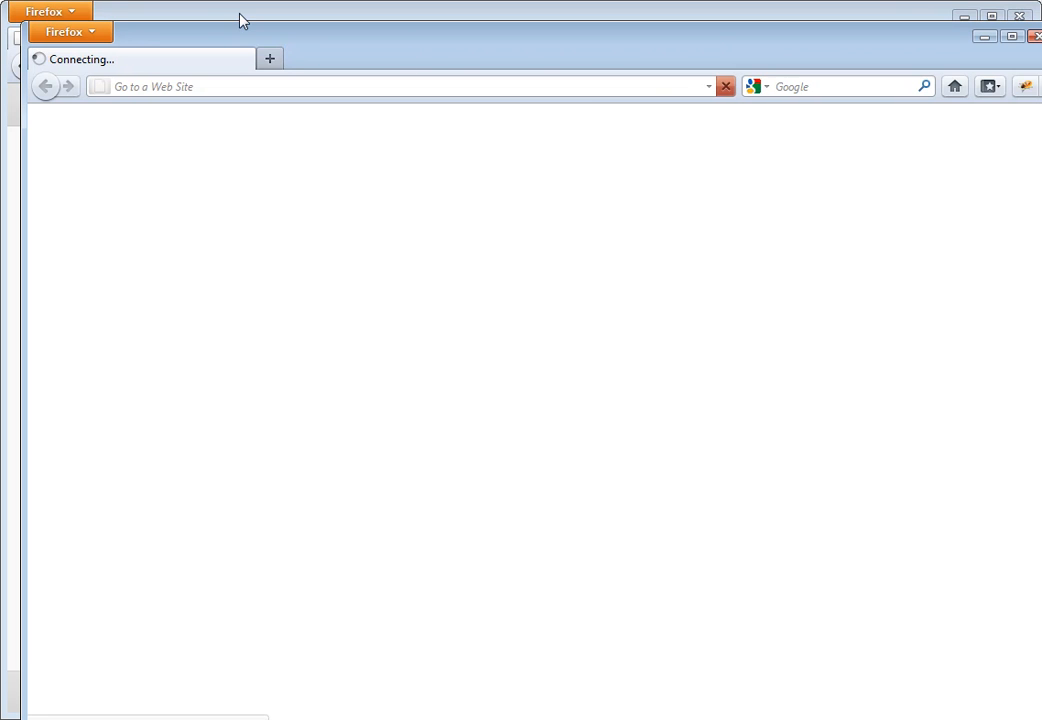
{"action": "left_click", "coordinate": [240, 14]}
{"action": "left_click", "coordinate": [314, 44]}
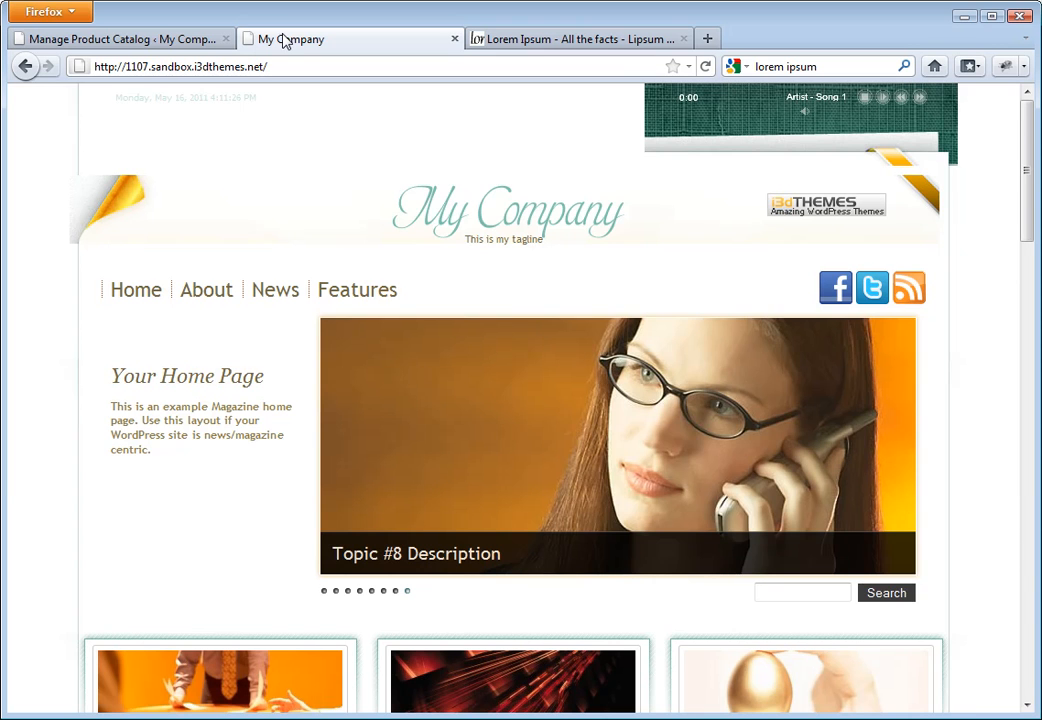
{"action": "mouse_move", "coordinate": [336, 291]}
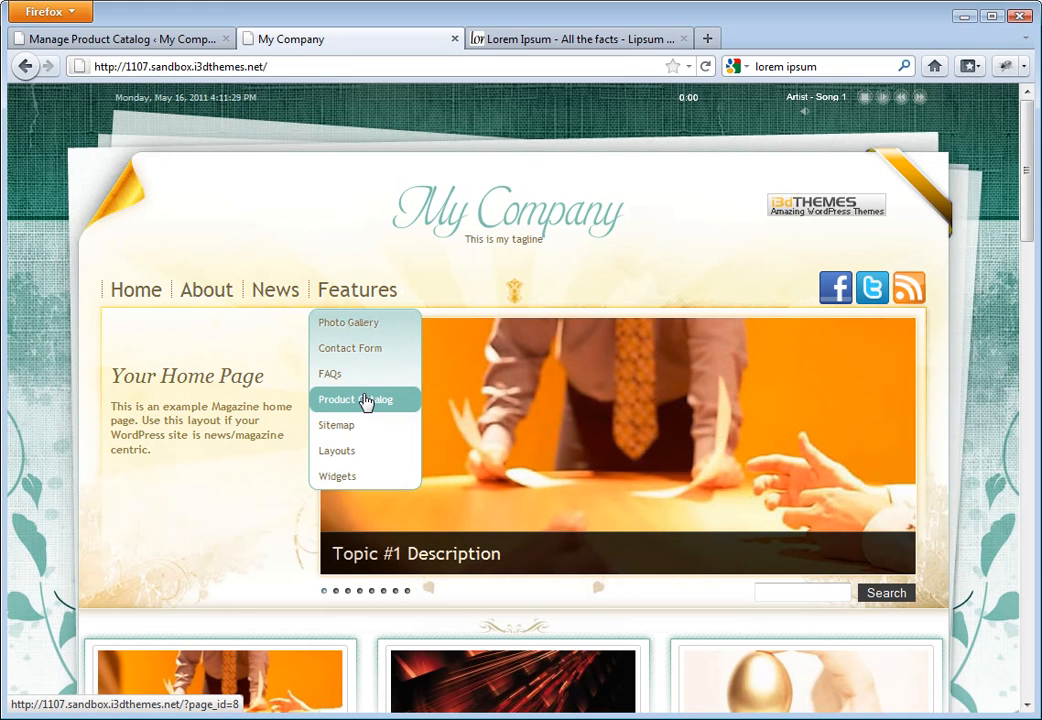
{"action": "left_click", "coordinate": [366, 402]}
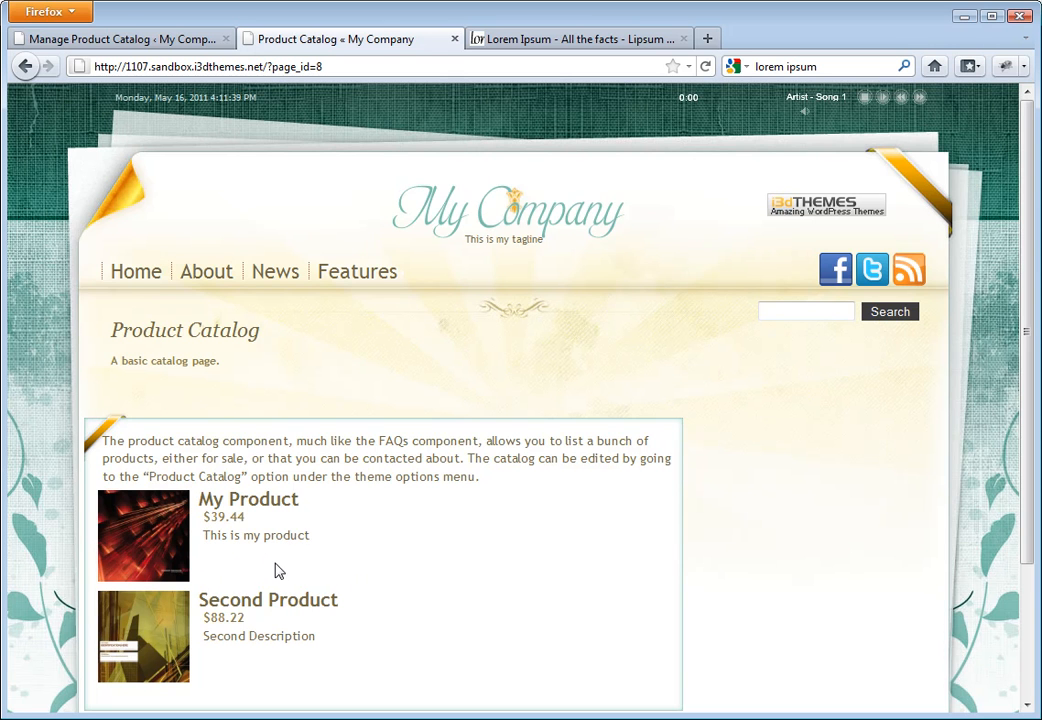
- Return to the site administration and open the Product Catalog page for editing
{"action": "left_click", "coordinate": [103, 40]}
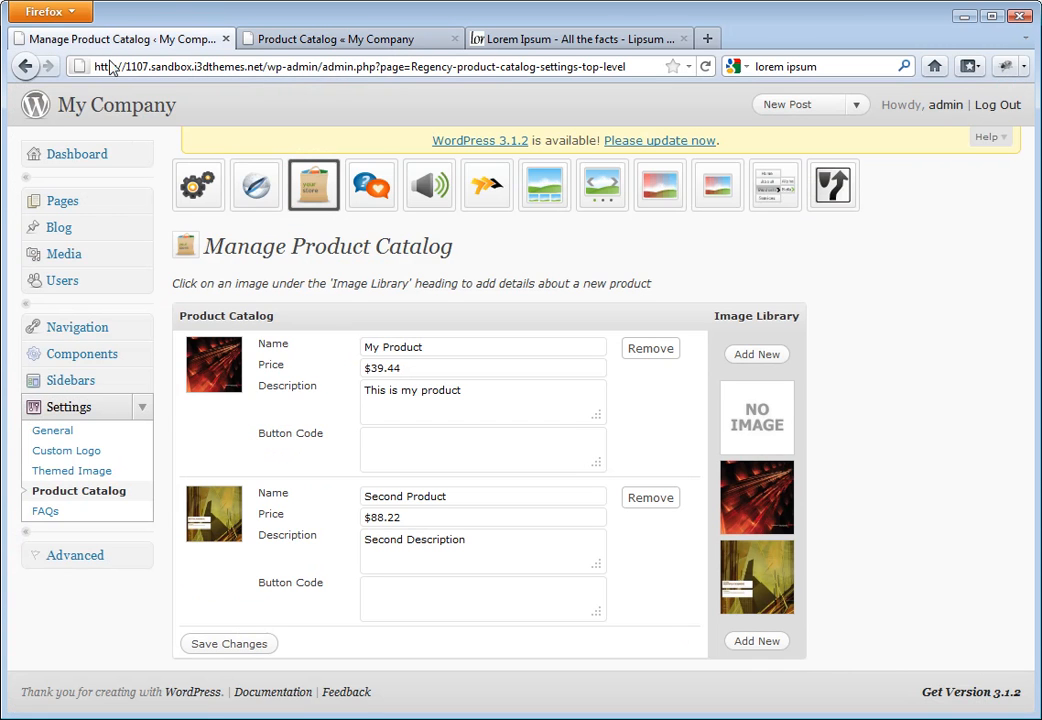
{"action": "left_click", "coordinate": [70, 203]}
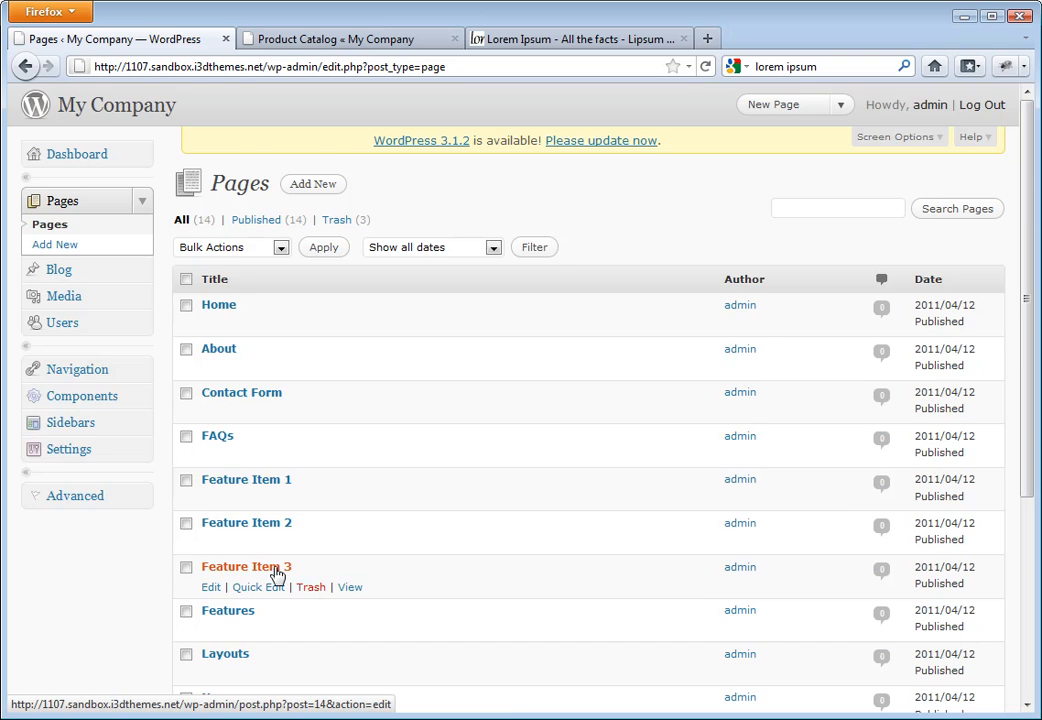
{"action": "scroll", "coordinate": [275, 570], "scroll_direction": "down", "scroll_amount": 4}
{"action": "scroll", "coordinate": [275, 570], "scroll_direction": "down", "scroll_amount": 2}
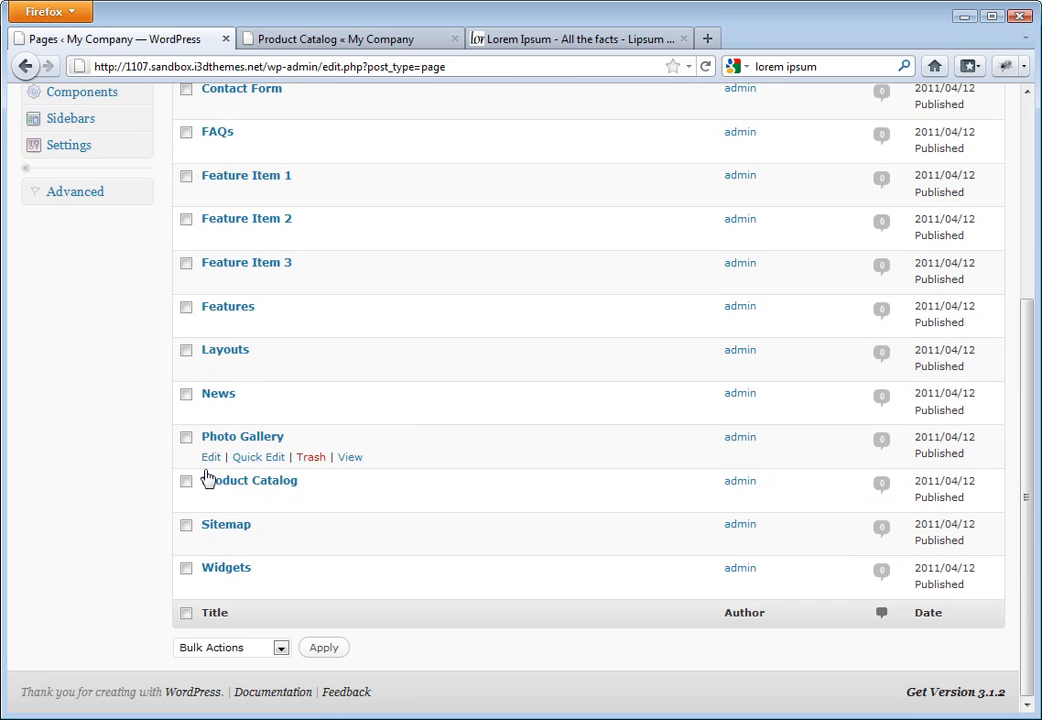
{"action": "left_click", "coordinate": [212, 503]}
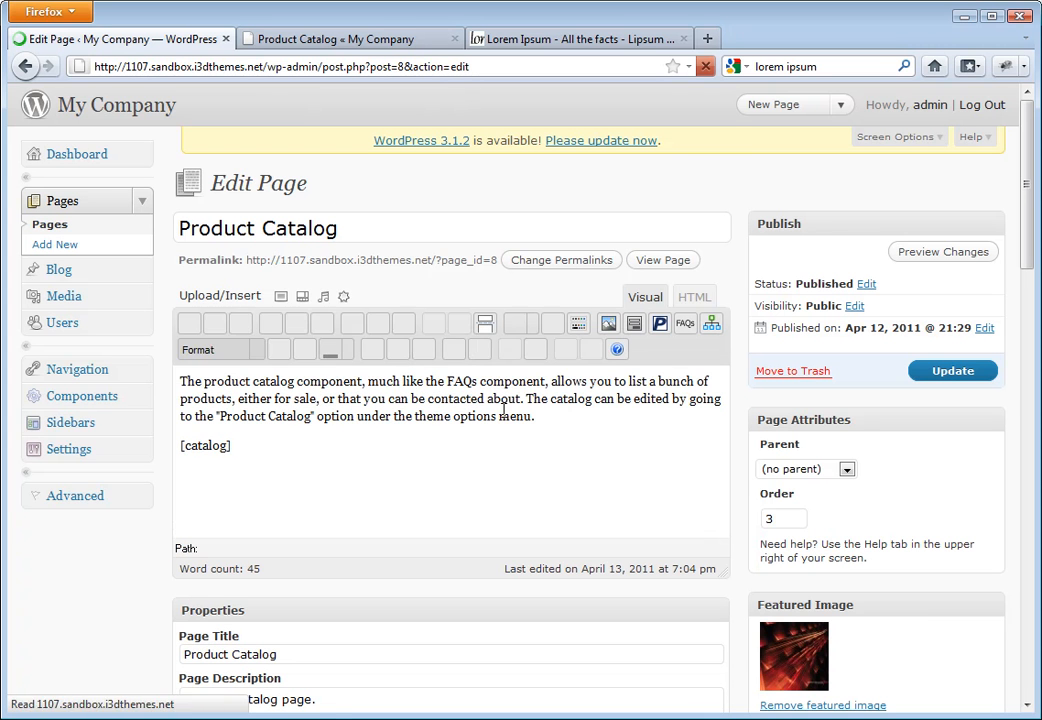
- Try to insert another product catalog shortcode below the existing [catalog] line in the page content
{"action": "left_click_drag", "start_coordinate": [233, 452], "coordinate": [170, 449]}
{"action": "left_click", "coordinate": [267, 446]}
{"action": "key", "text": "Return"}
{"action": "key", "text": "Return"}
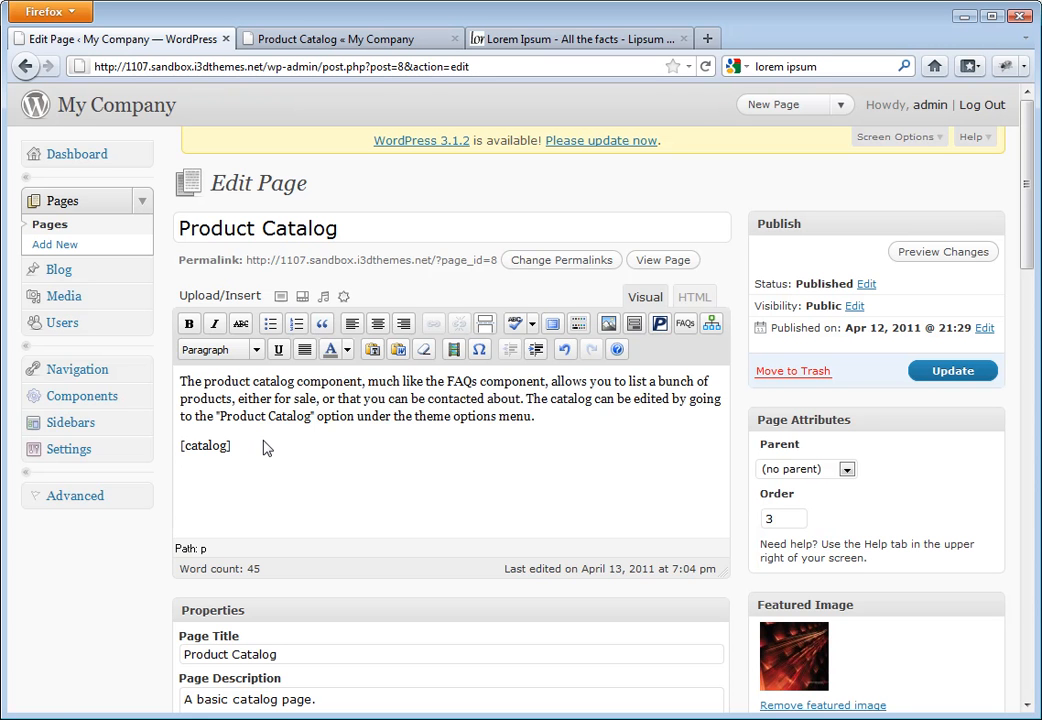
{"action": "left_click", "coordinate": [659, 324]}
{"action": "left_click_drag", "start_coordinate": [249, 483], "coordinate": [163, 467]}
{"action": "key", "text": "BackSpace"}
{"action": "key", "text": "BackSpace"}
- Open the FAQ settings and view the live FAQs page, following the first question's link to its answer
{"action": "left_click", "coordinate": [44, 165]}
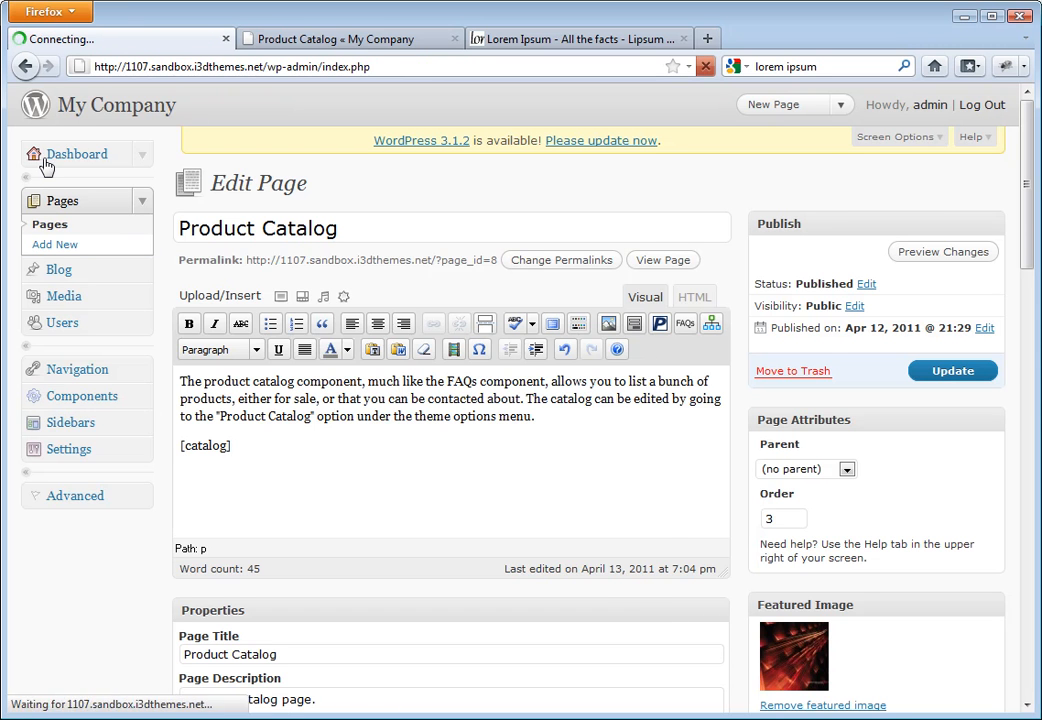
{"action": "left_click", "coordinate": [688, 527]}
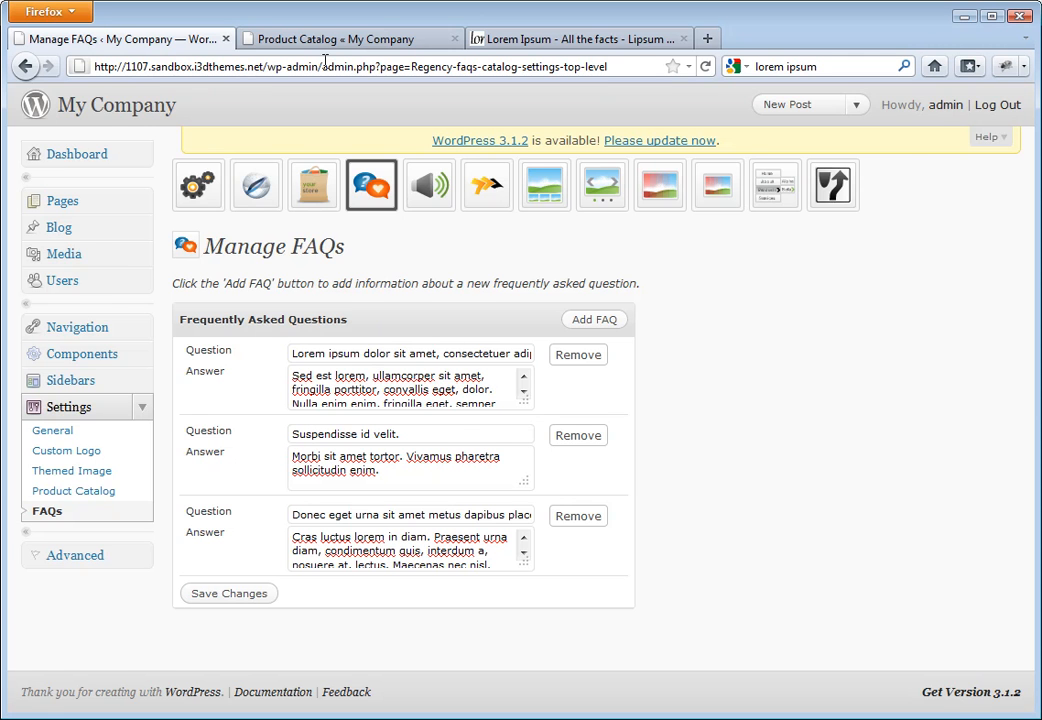
{"action": "left_click", "coordinate": [303, 40]}
{"action": "mouse_move", "coordinate": [378, 285]}
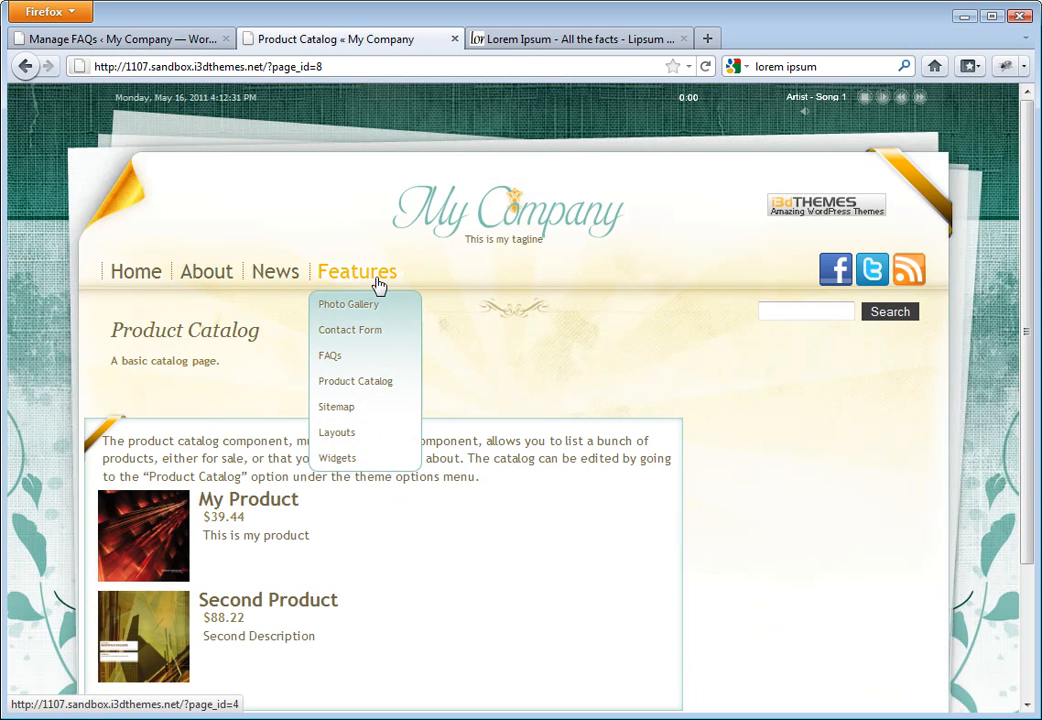
{"action": "left_click", "coordinate": [335, 363]}
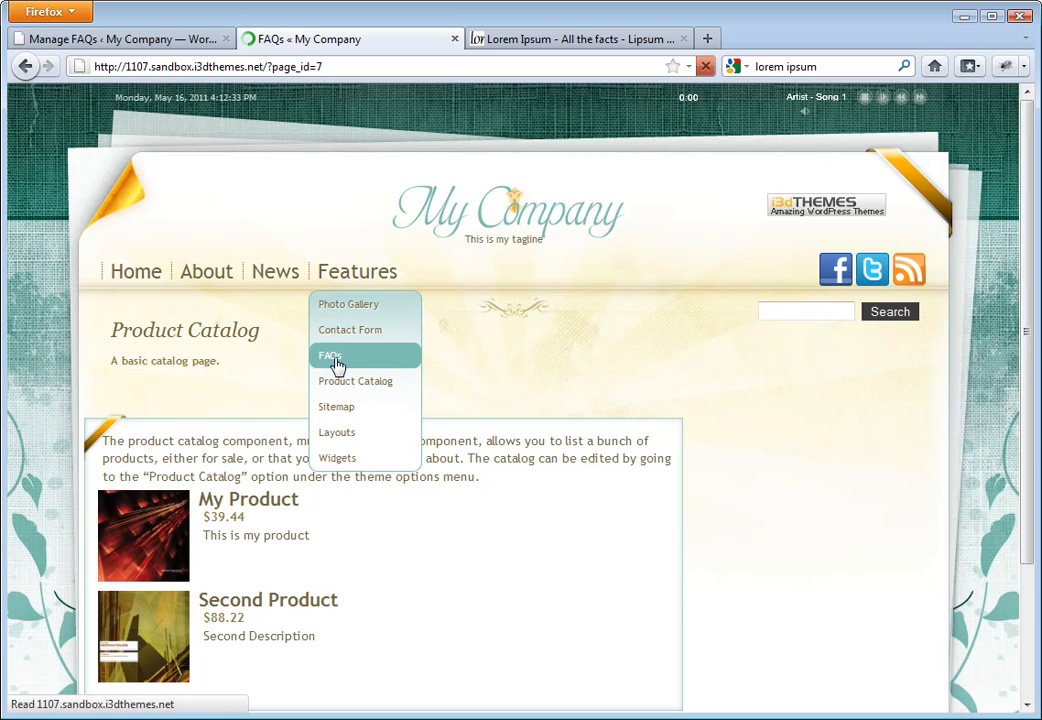
{"action": "scroll", "coordinate": [284, 365], "scroll_direction": "down", "scroll_amount": 4}
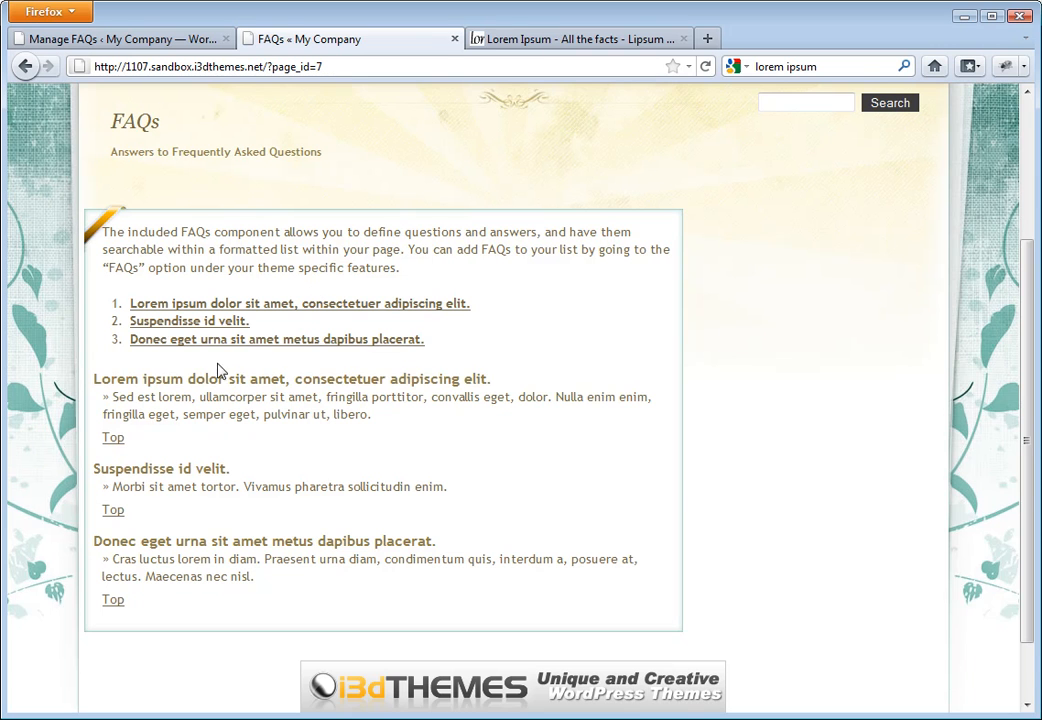
{"action": "left_click", "coordinate": [249, 303]}
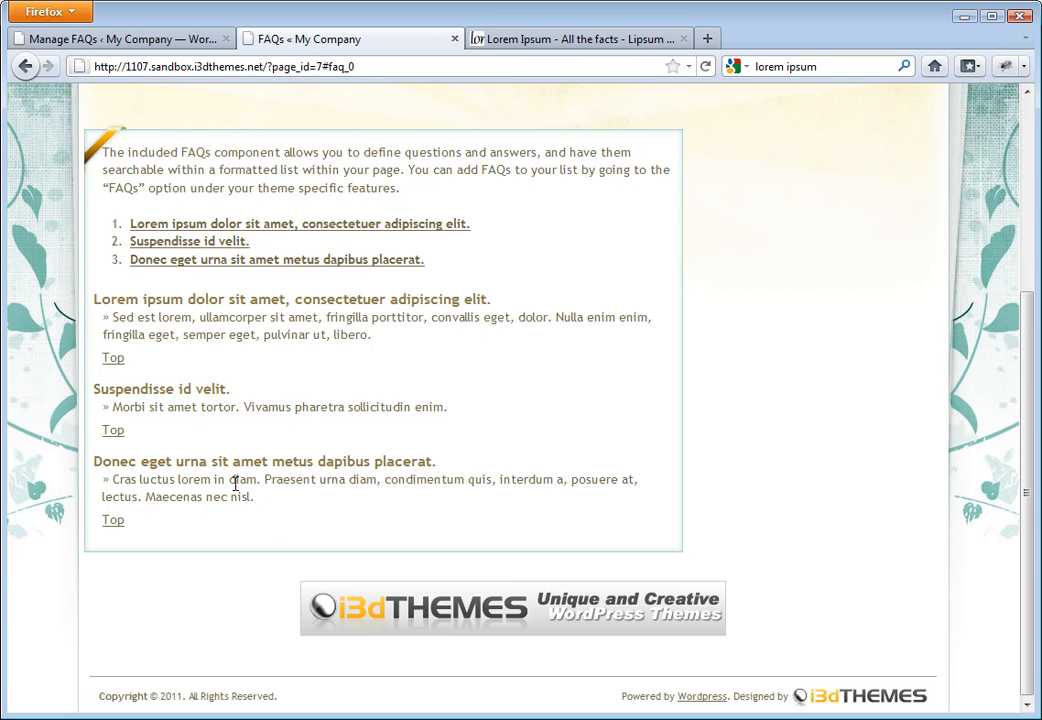
{"action": "scroll", "coordinate": [231, 485], "scroll_direction": "up", "scroll_amount": 5}
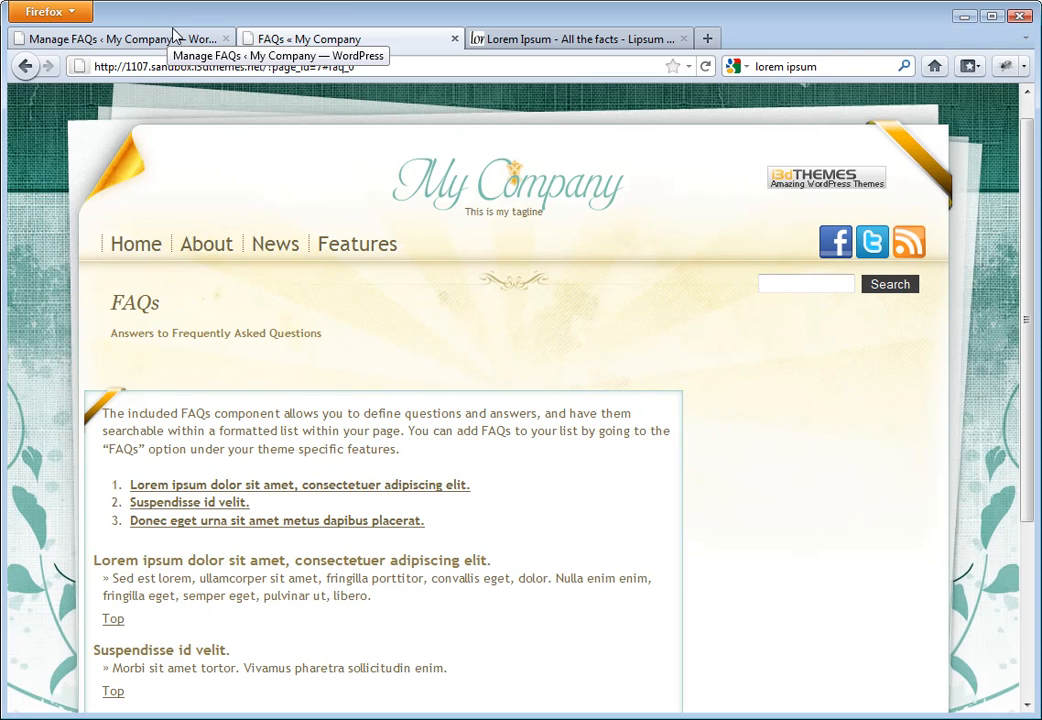
- Return to the site administration and open the Zoom Menu component settings
{"action": "left_click", "coordinate": [176, 46]}
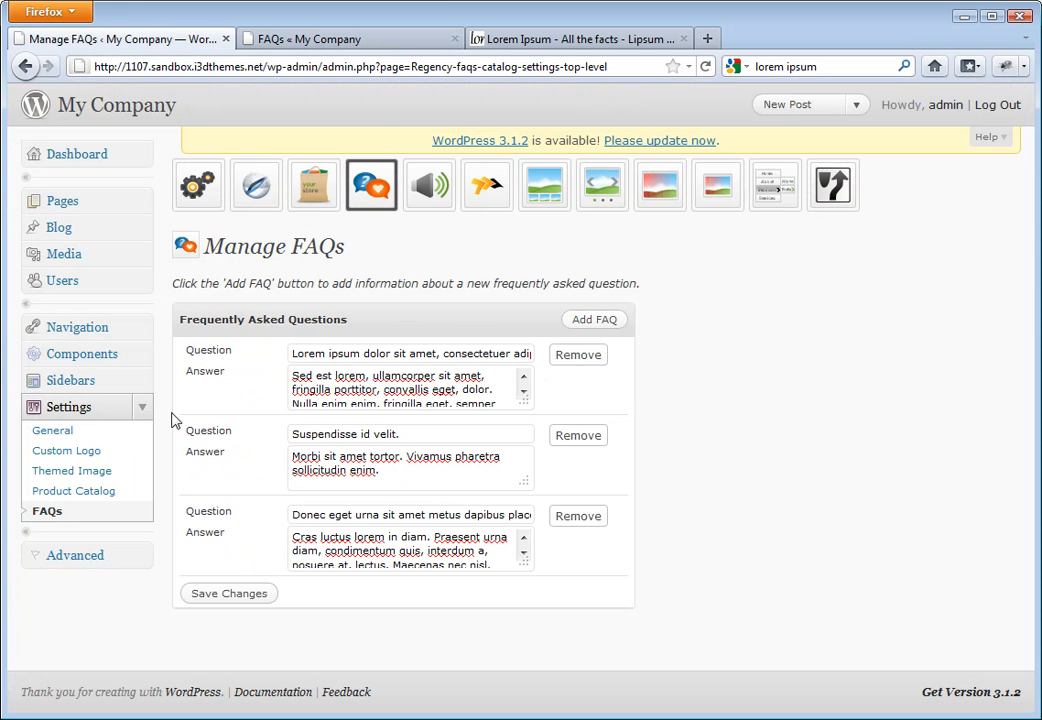
{"action": "left_click", "coordinate": [142, 355]}
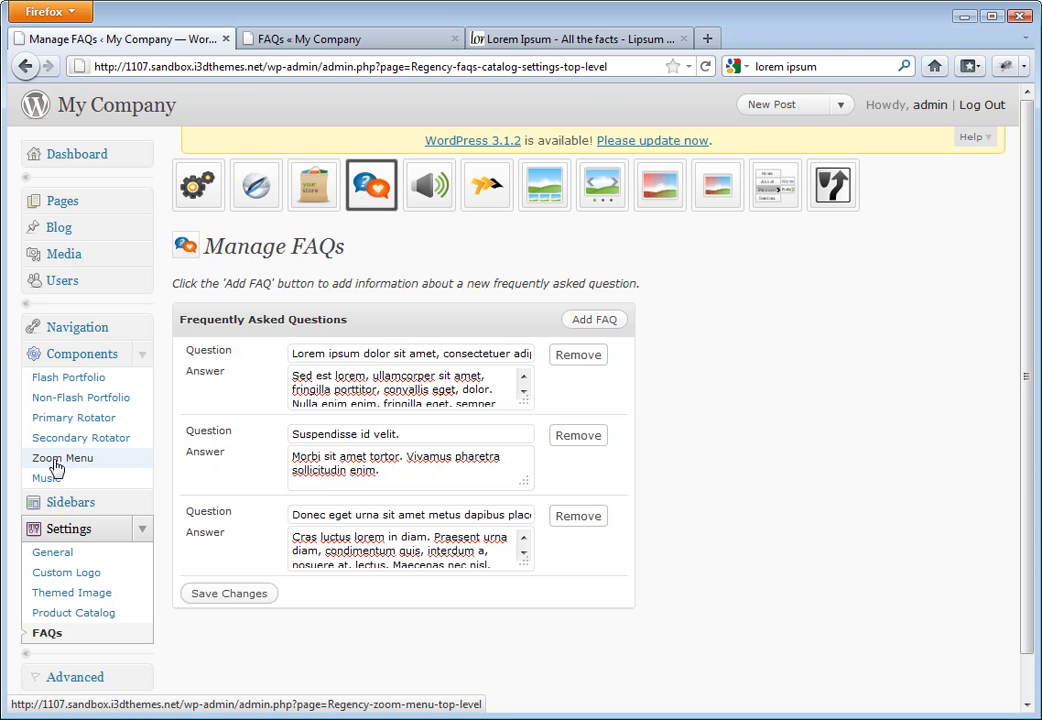
{"action": "left_click", "coordinate": [58, 462]}
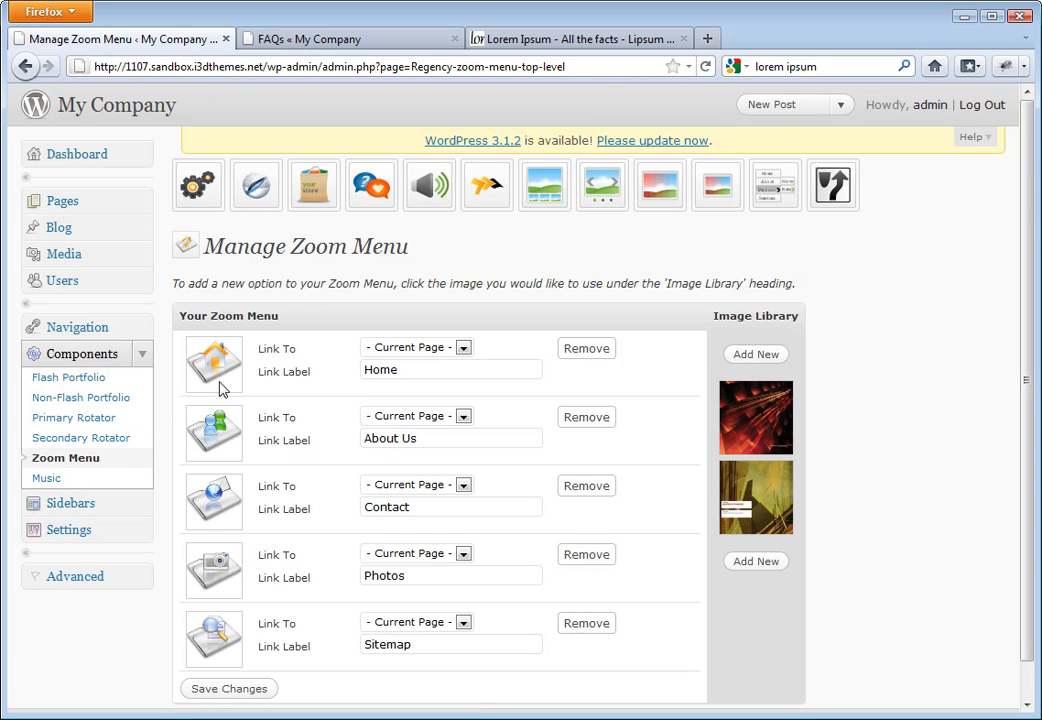
- Examine how the Home item of the Zoom Menu can be moved, linked to a page and labelled
{"action": "left_click_drag", "start_coordinate": [267, 358], "coordinate": [316, 355]}
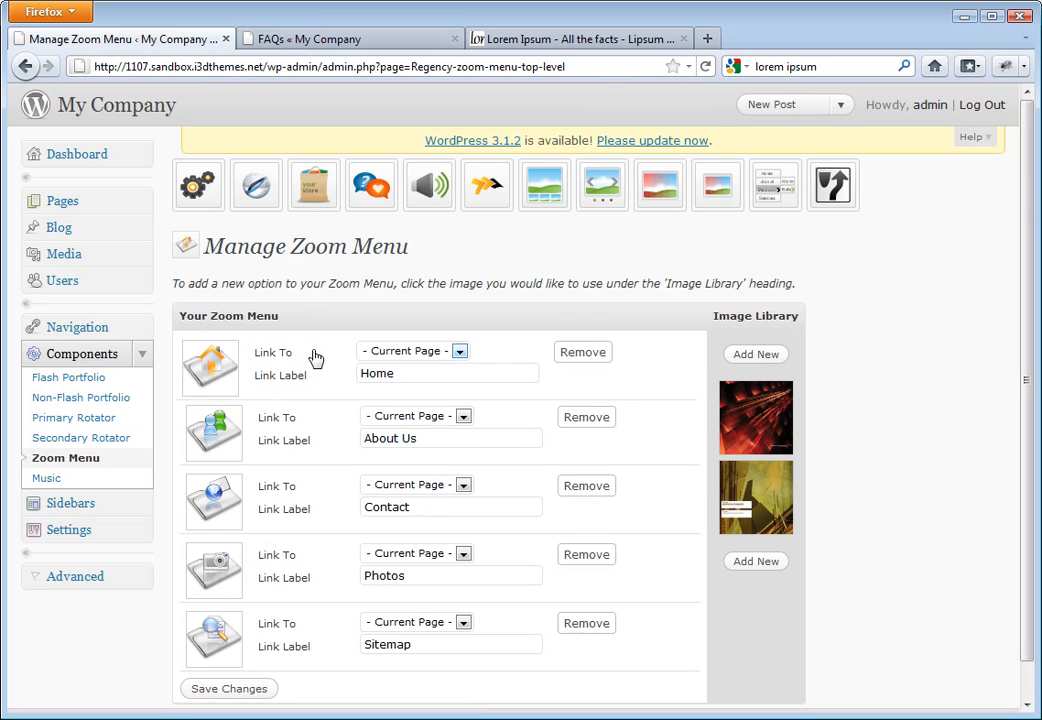
{"action": "left_click", "coordinate": [420, 350]}
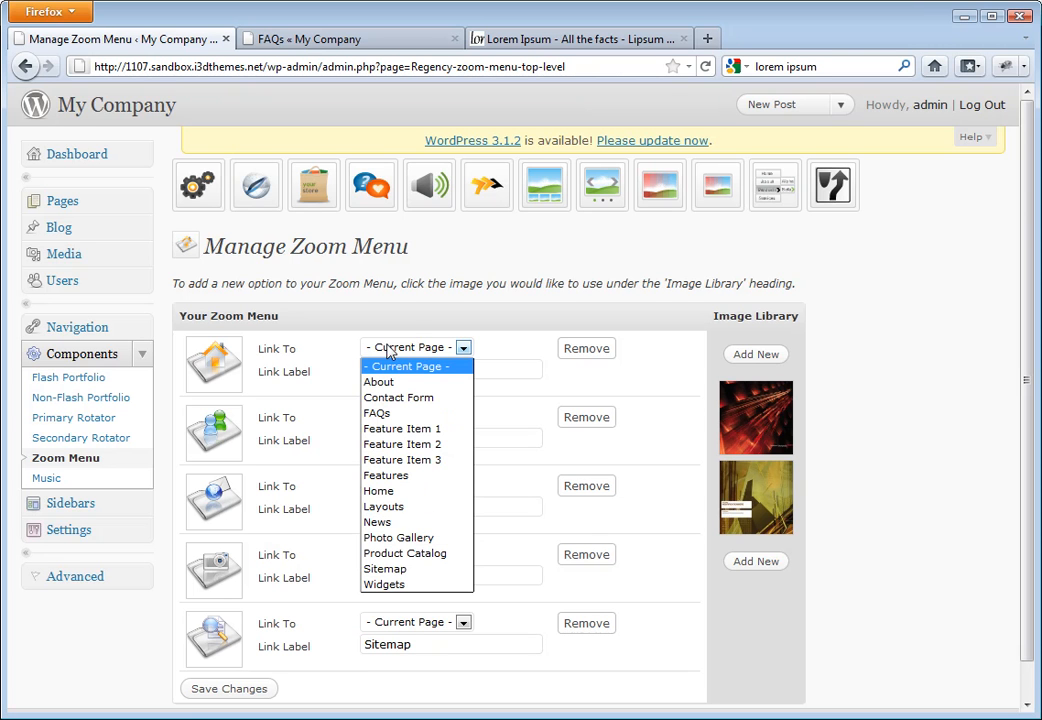
{"action": "left_click", "coordinate": [472, 327]}
{"action": "left_click", "coordinate": [415, 350]}
{"action": "left_click", "coordinate": [415, 335]}
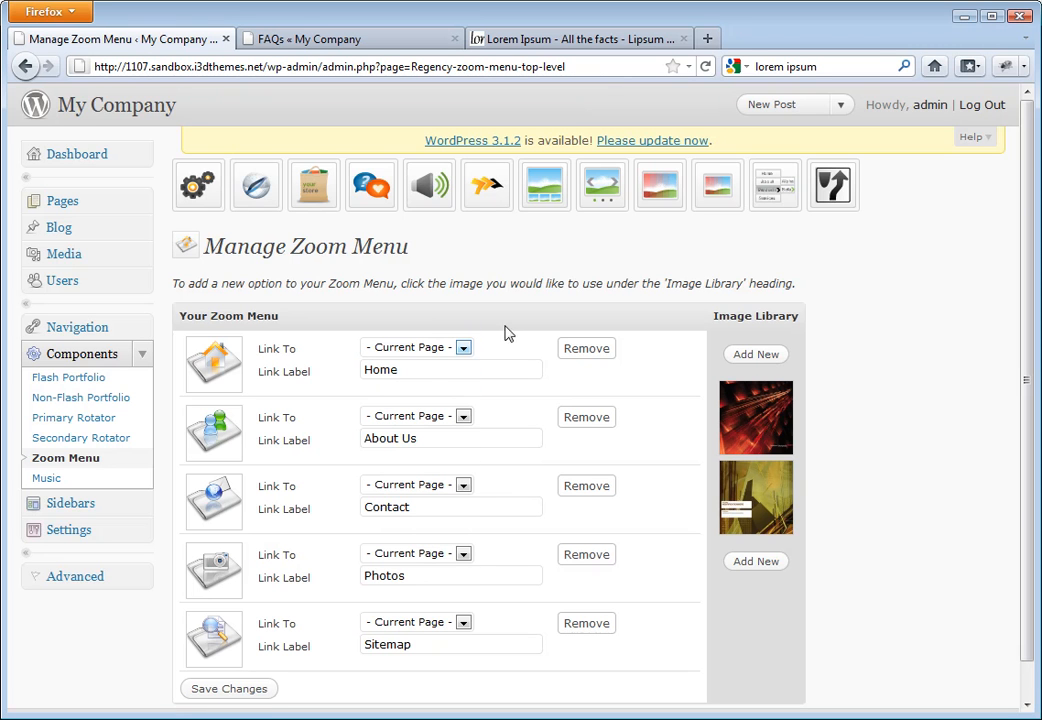
{"action": "left_click_drag", "start_coordinate": [408, 372], "coordinate": [344, 377]}
- Open the music player settings and go through its option for adding new music to the media library
{"action": "left_click", "coordinate": [54, 484]}
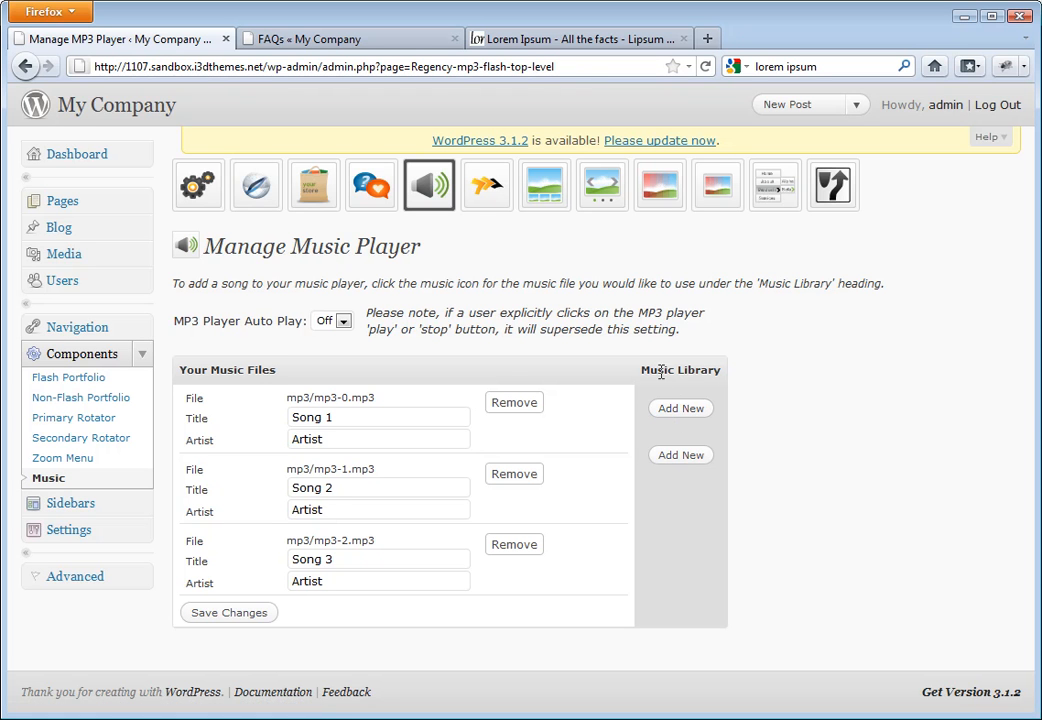
{"action": "left_click", "coordinate": [693, 409]}
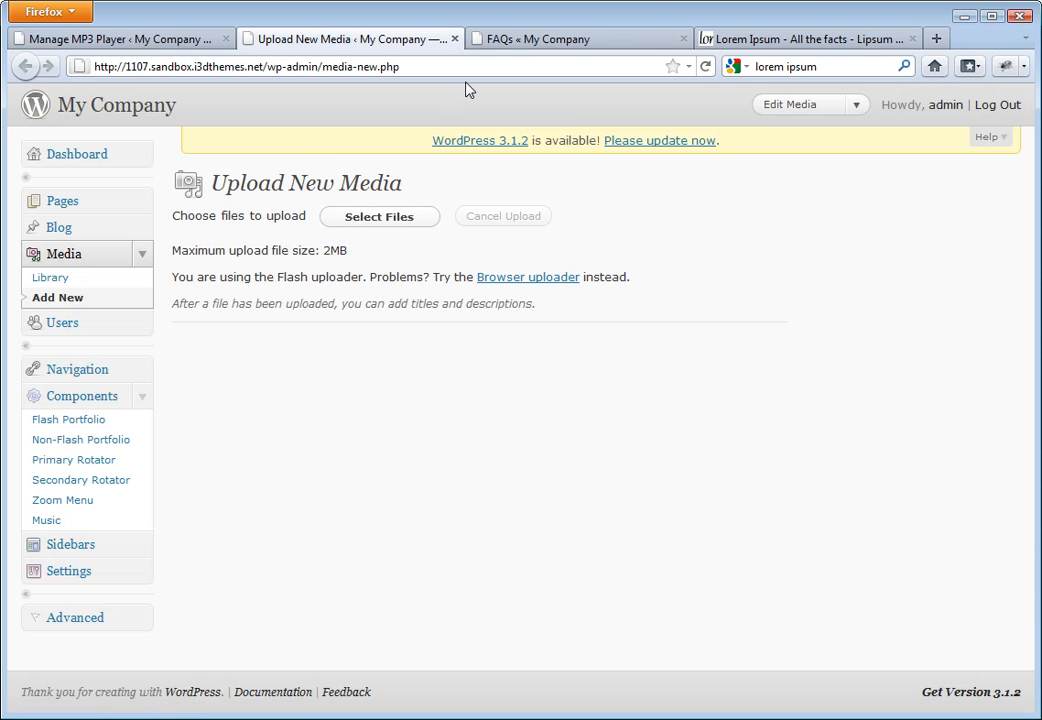
{"action": "left_click", "coordinate": [58, 280]}
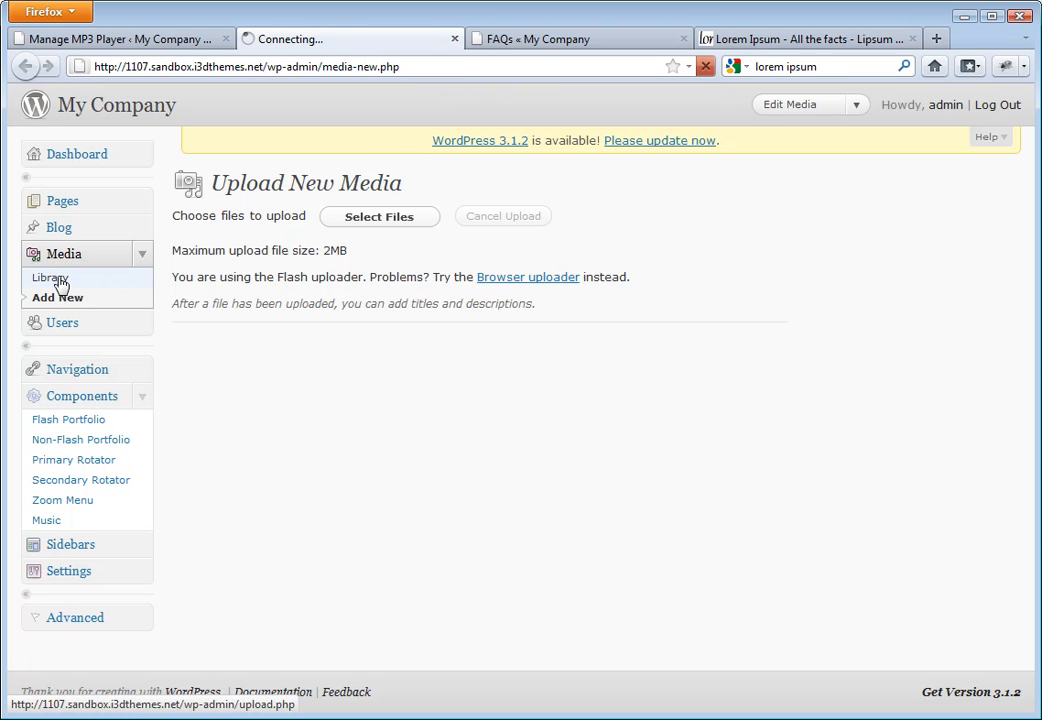